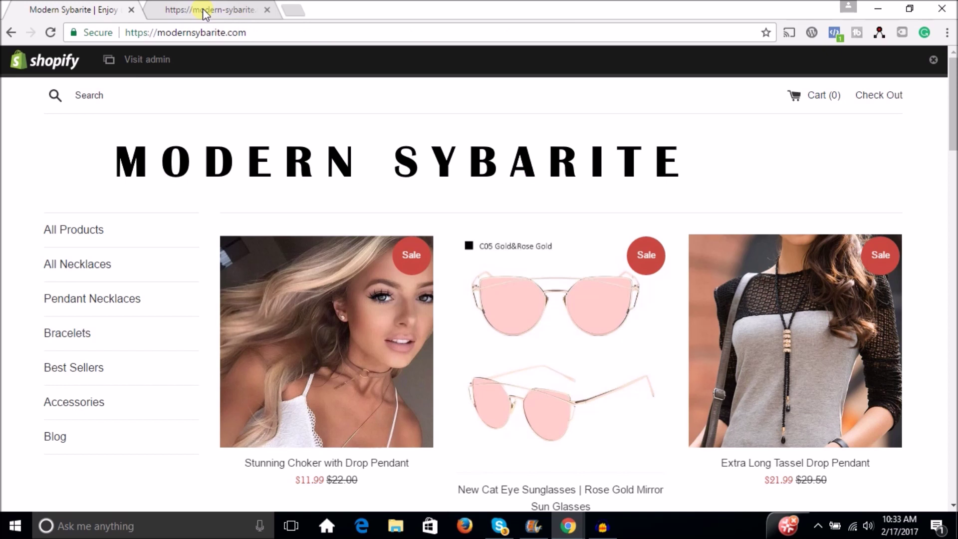
# Open the store admin from the Shopify bar in a new tab and bring up its Products list
pyautogui.click(202, 8)
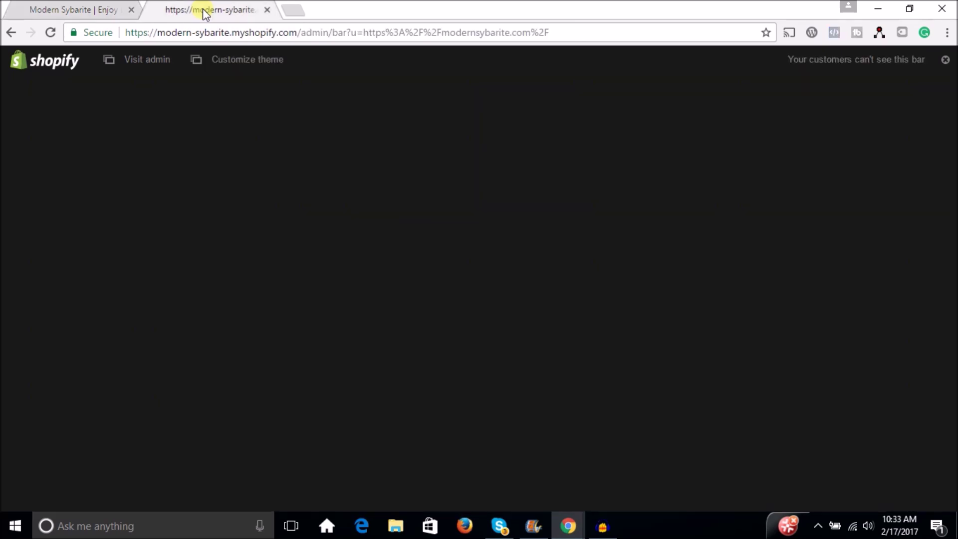
pyautogui.click(125, 56)
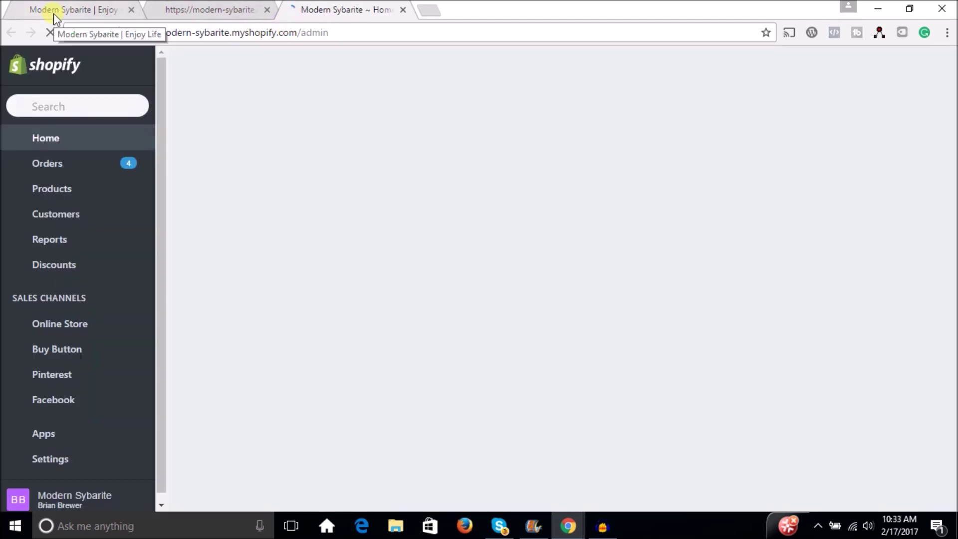
pyautogui.click(65, 15)
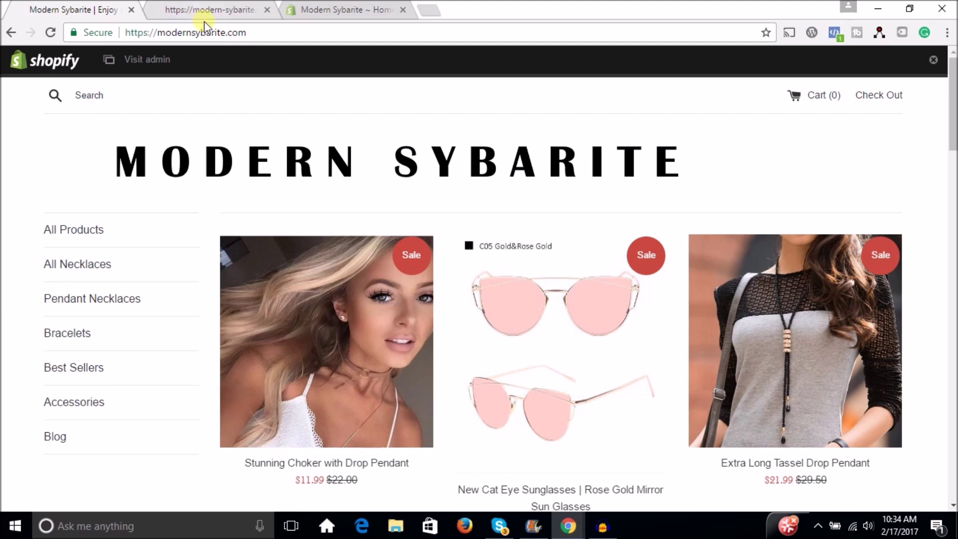
pyautogui.click(283, 57)
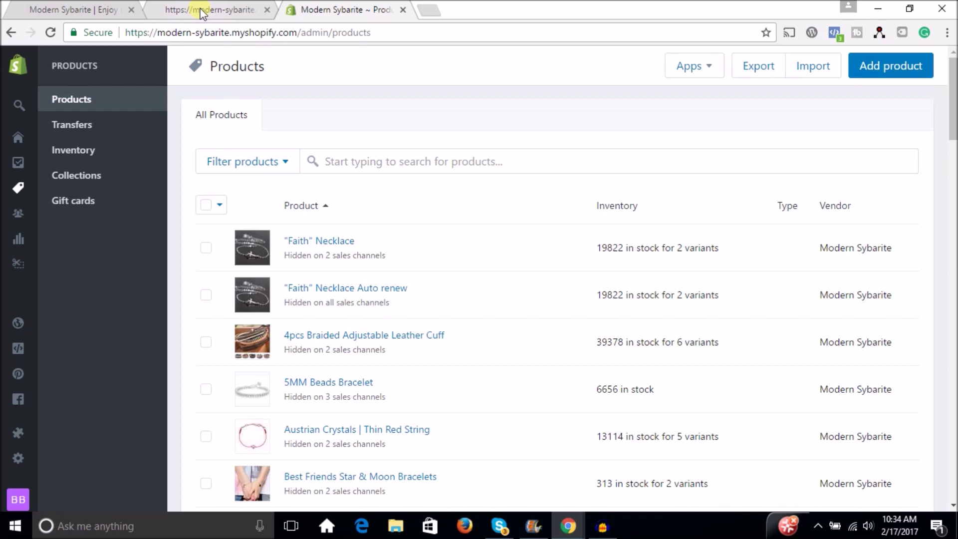
# Go to Apps in the admin's left navigation to list the installed apps
pyautogui.moveTo(18, 455)
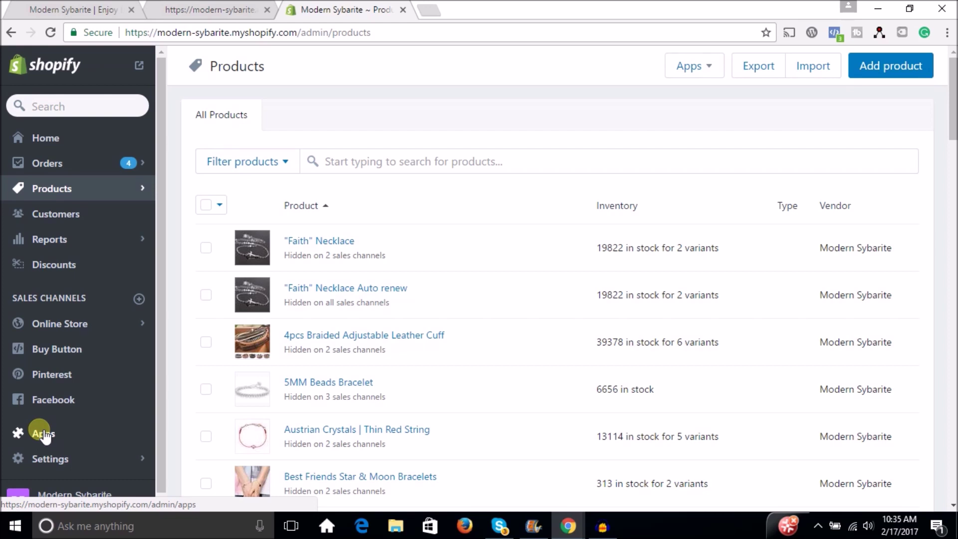
pyautogui.click(40, 431)
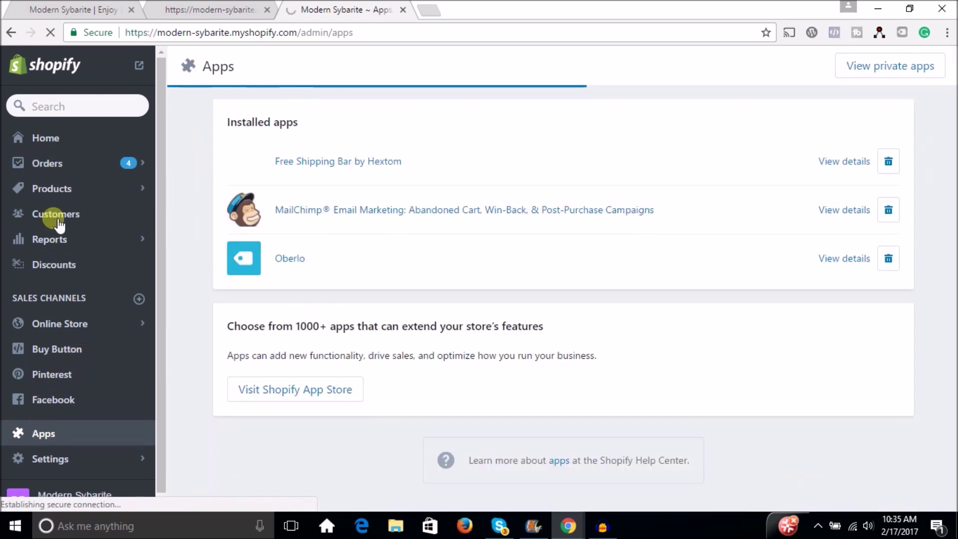
# Review the Domestic zone's weight-based rates under Settings > Shipping, then return to the storefront
pyautogui.click(49, 460)
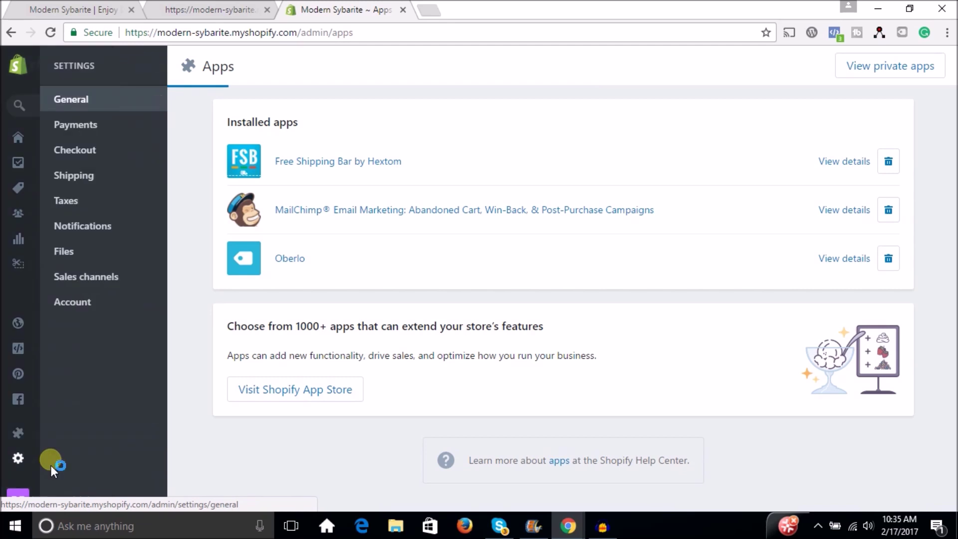
pyautogui.click(74, 179)
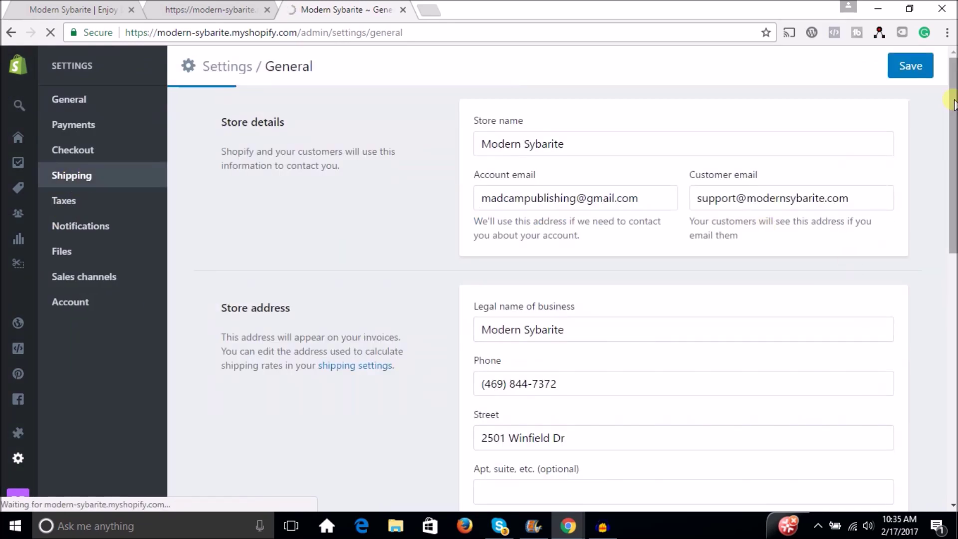
pyautogui.scroll(-8, 953, 224)
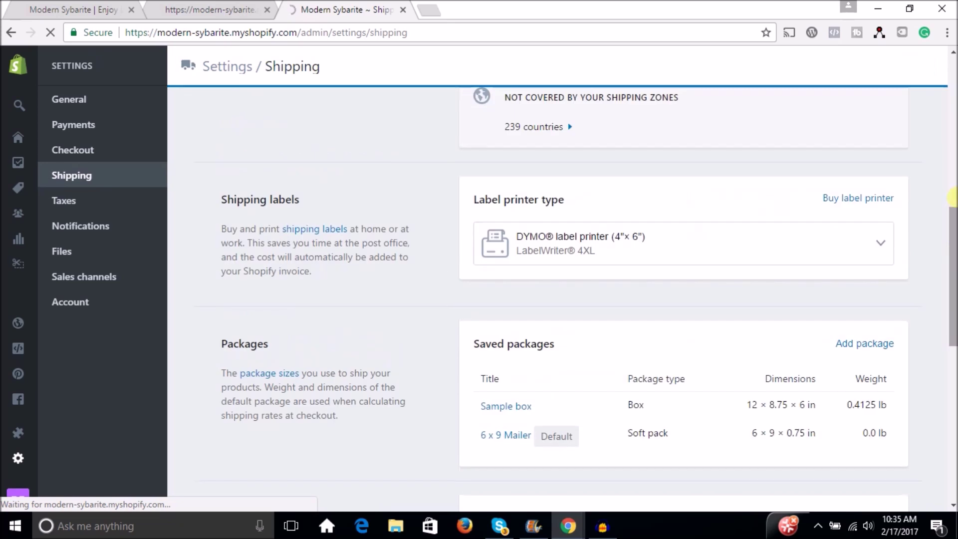
pyautogui.scroll(8, 953, 239)
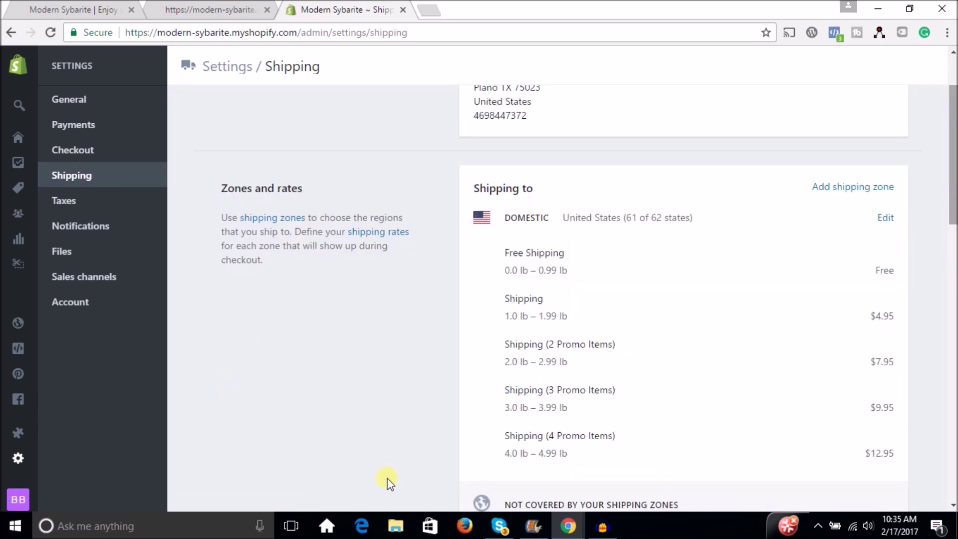
pyautogui.click(886, 218)
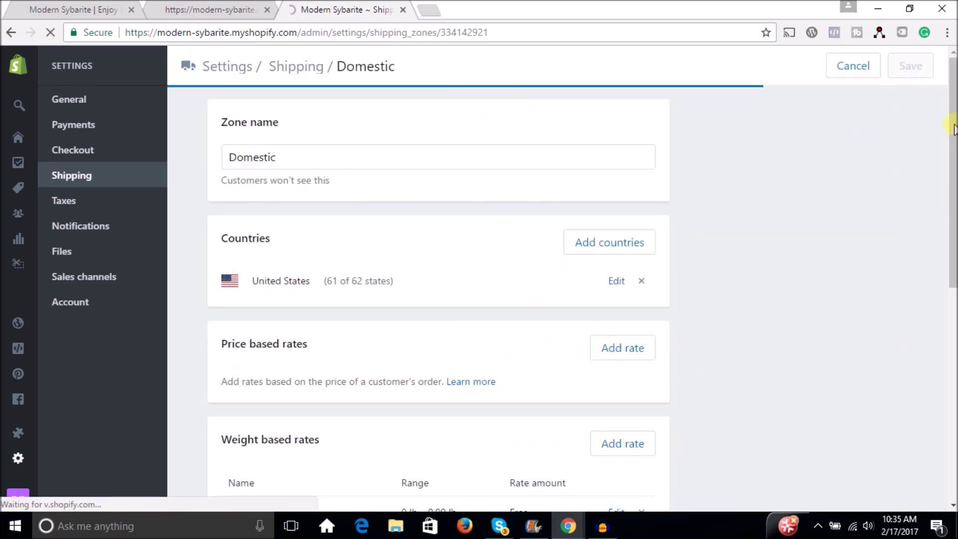
pyautogui.scroll(-5, 952, 238)
pyautogui.scroll(-1, 953, 238)
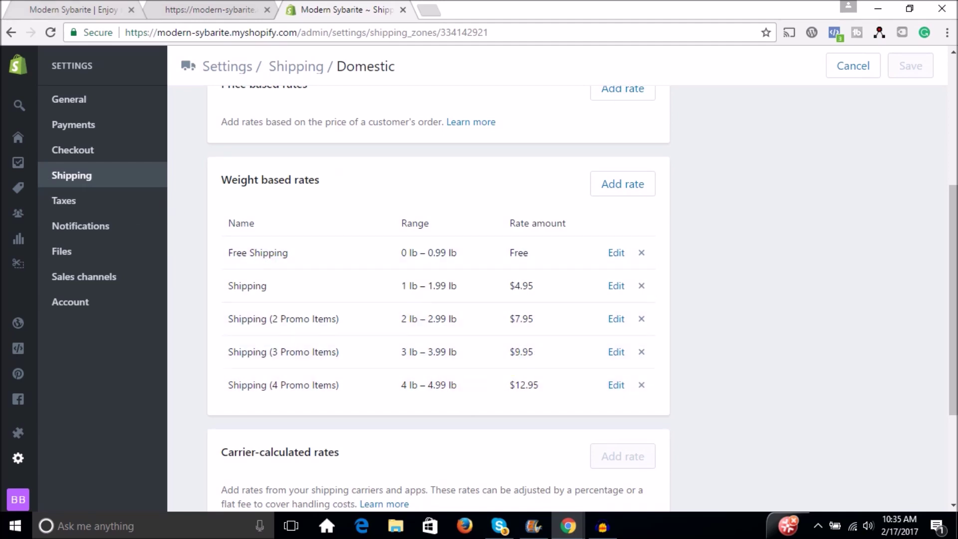
pyautogui.click(45, 7)
# Add the Marble Universal Phone Mount to the cart and update its quantity to 5
pyautogui.moveTo(952, 112); pyautogui.dragTo(920, 324)
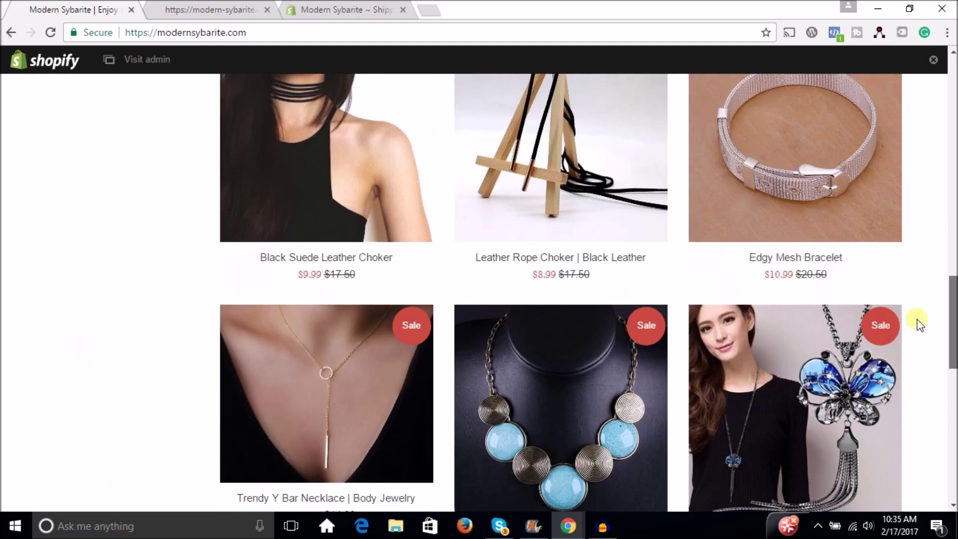
pyautogui.scroll(5, 919, 324)
pyautogui.click(513, 295)
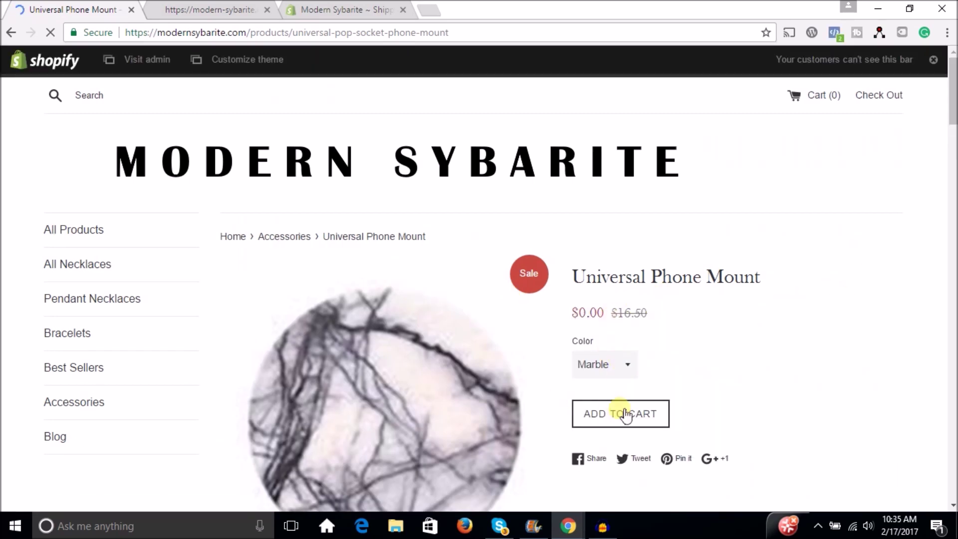
pyautogui.click(626, 414)
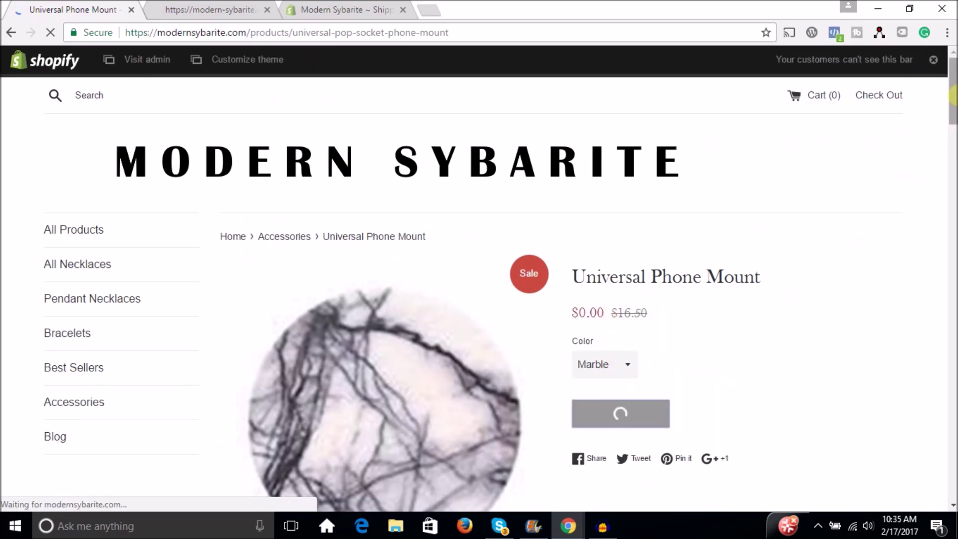
pyautogui.click(614, 418)
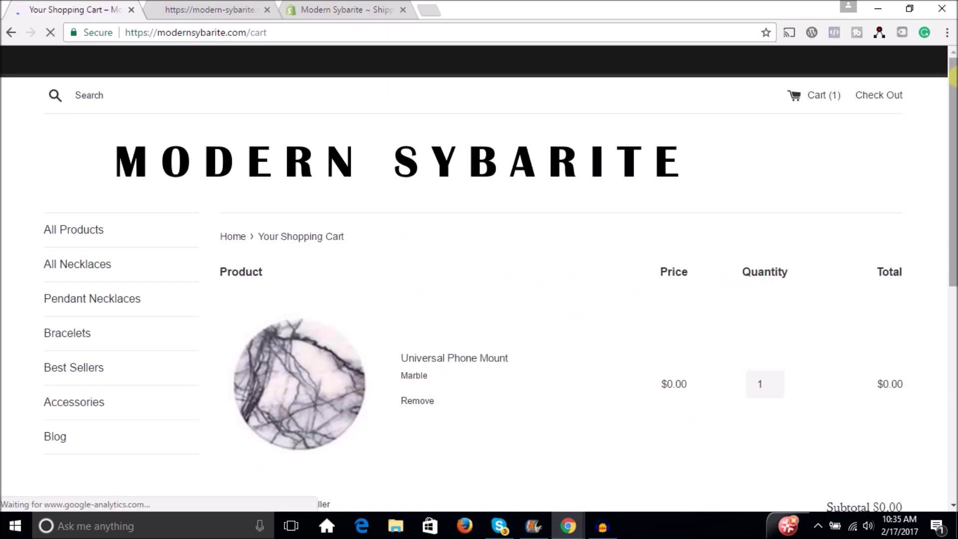
pyautogui.moveTo(953, 78); pyautogui.dragTo(953, 179)
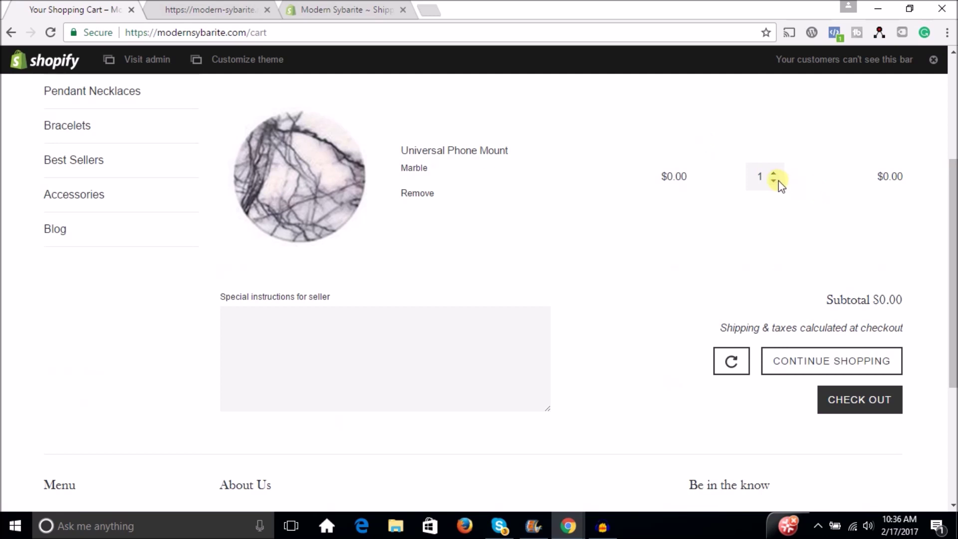
pyautogui.doubleClick(754, 182)
pyautogui.write('5')
pyautogui.click(724, 358)
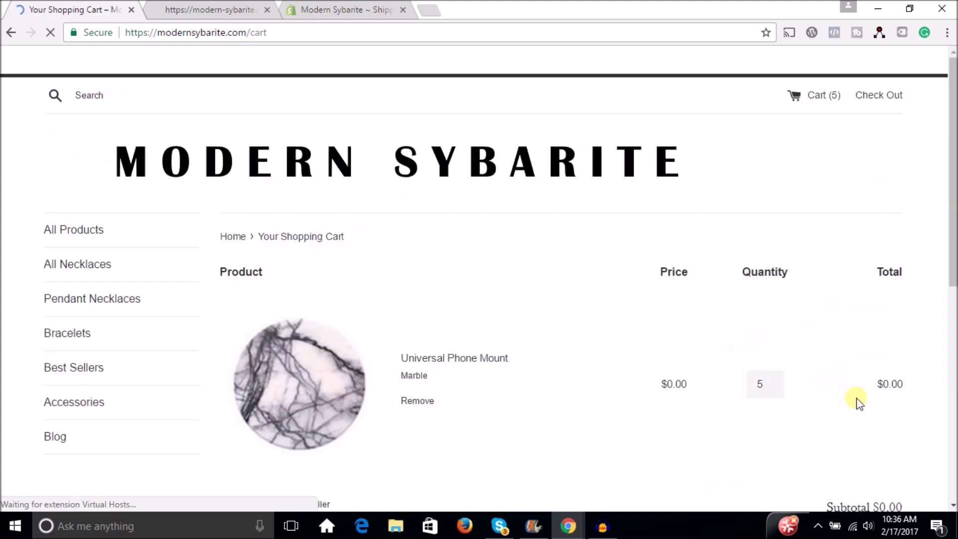
pyautogui.moveTo(947, 108); pyautogui.dragTo(953, 286)
# Start checkout and enter the customer's email, first name and last name
pyautogui.click(891, 258)
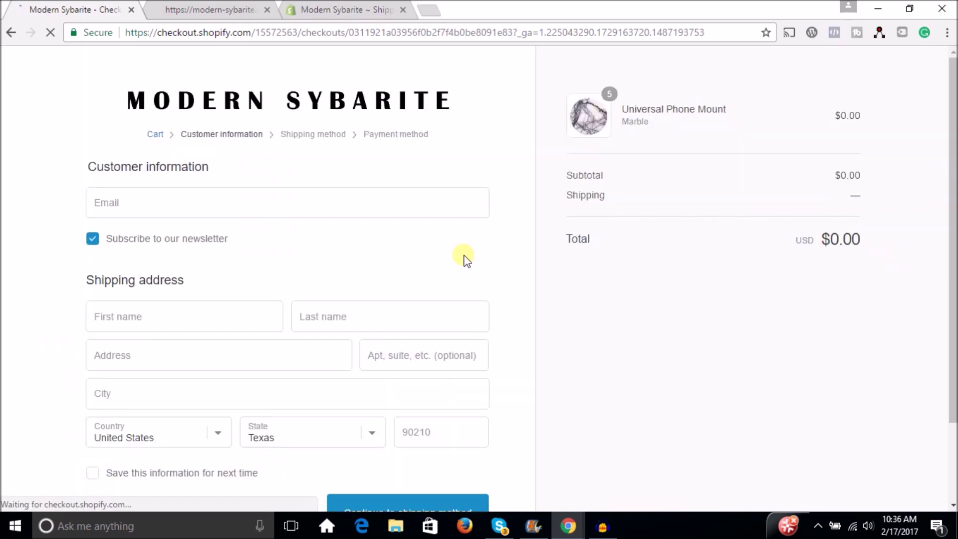
pyautogui.click(144, 205)
pyautogui.write('yyyy@yahoo.com')
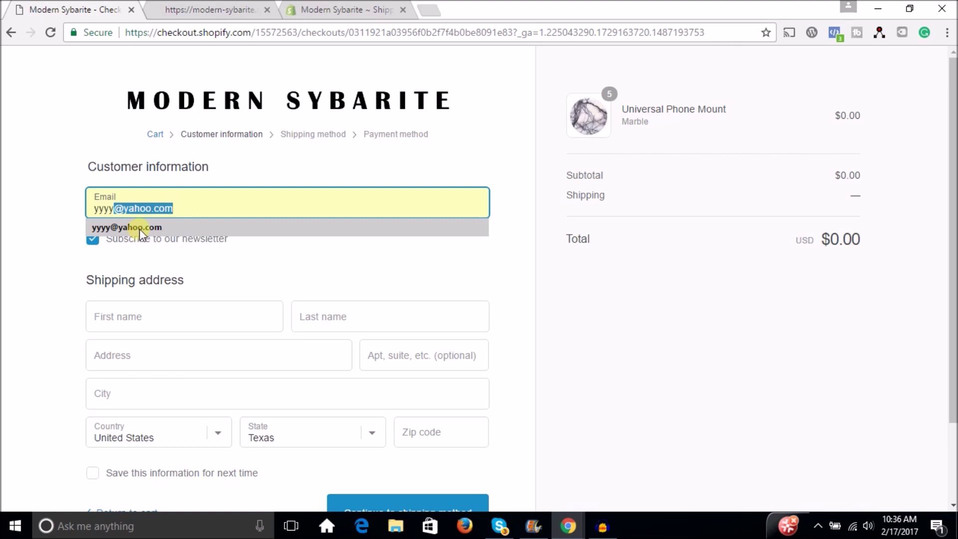
pyautogui.click(139, 228)
pyautogui.click(141, 327)
pyautogui.write('e')
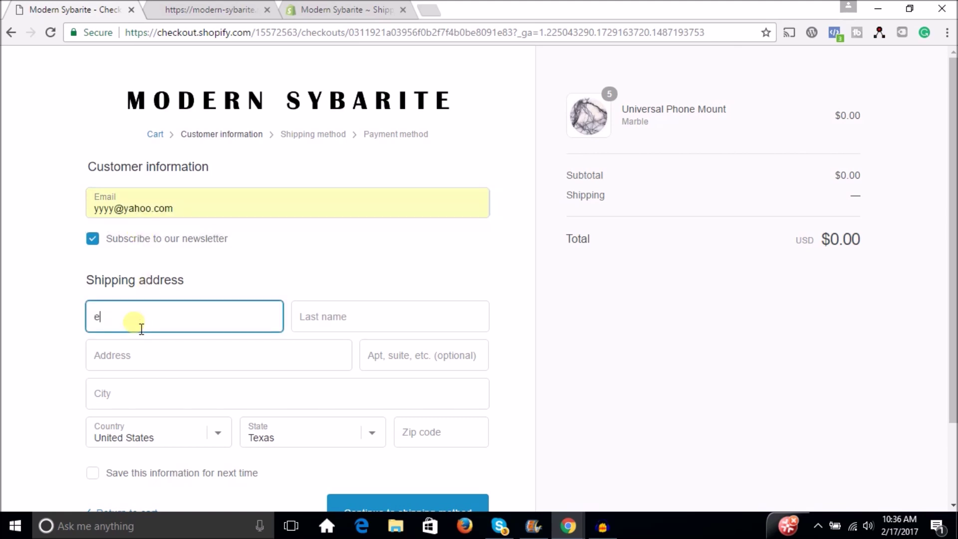
pyautogui.click(328, 329)
pyautogui.write('e')
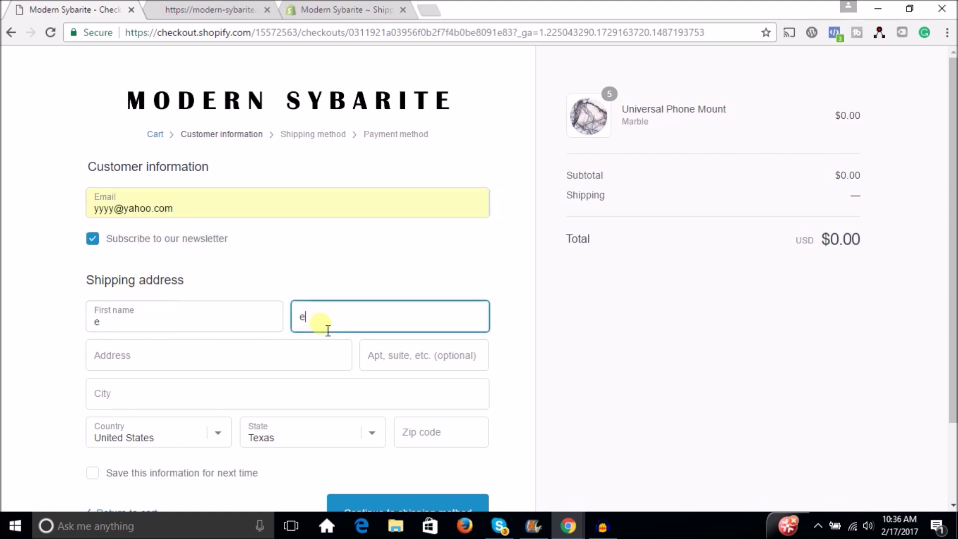
pyautogui.write('1')
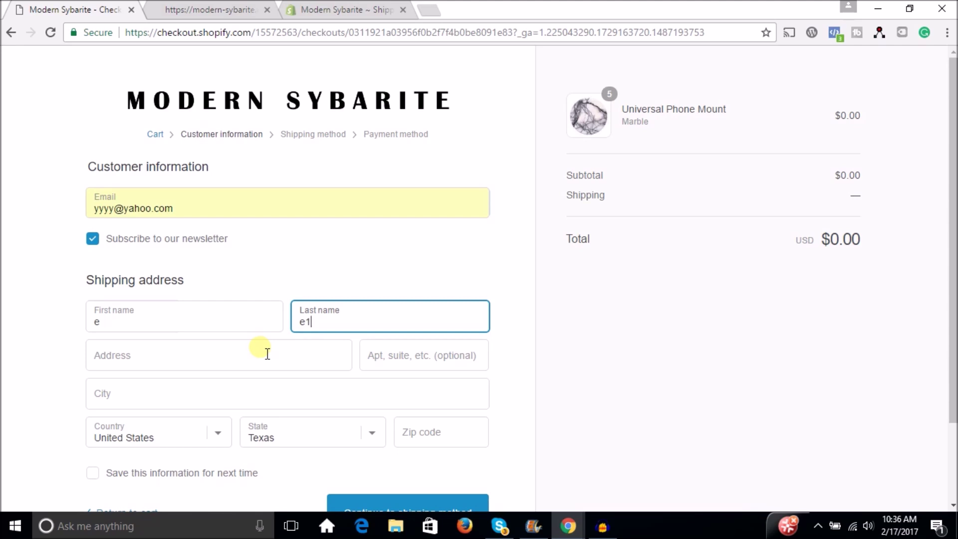
# Fill in the shipping street address, city and zip code using the autofill suggestions
pyautogui.click(194, 360)
pyautogui.write('1')
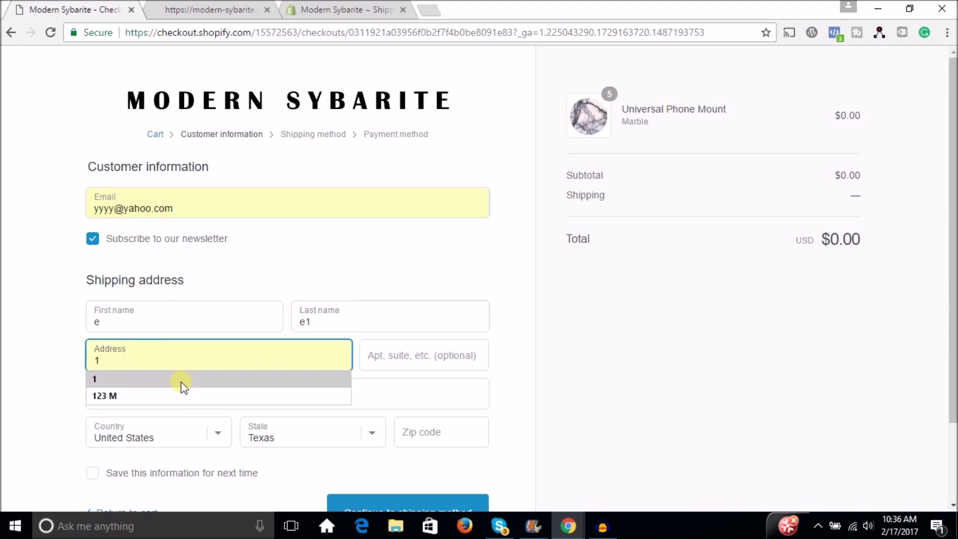
pyautogui.click(181, 380)
pyautogui.click(177, 405)
pyautogui.write('p')
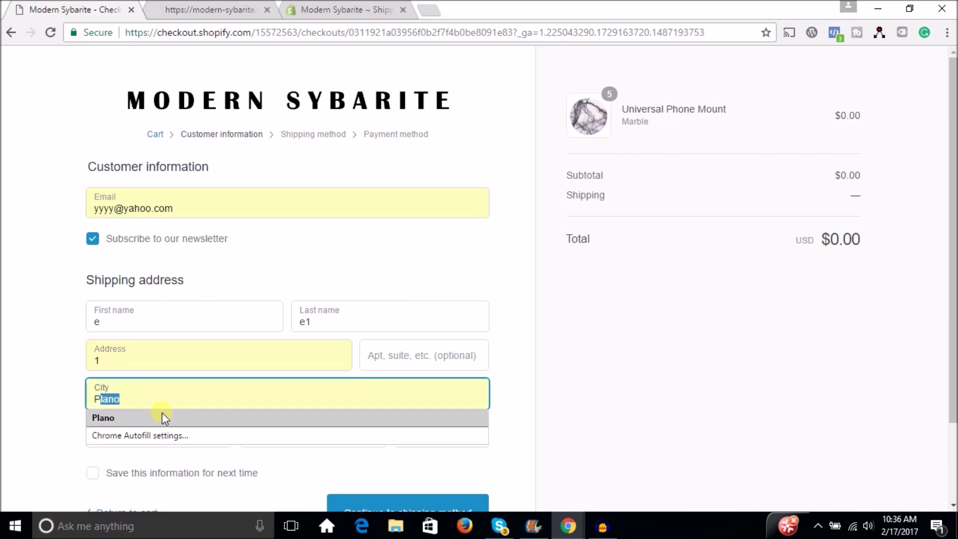
pyautogui.click(124, 423)
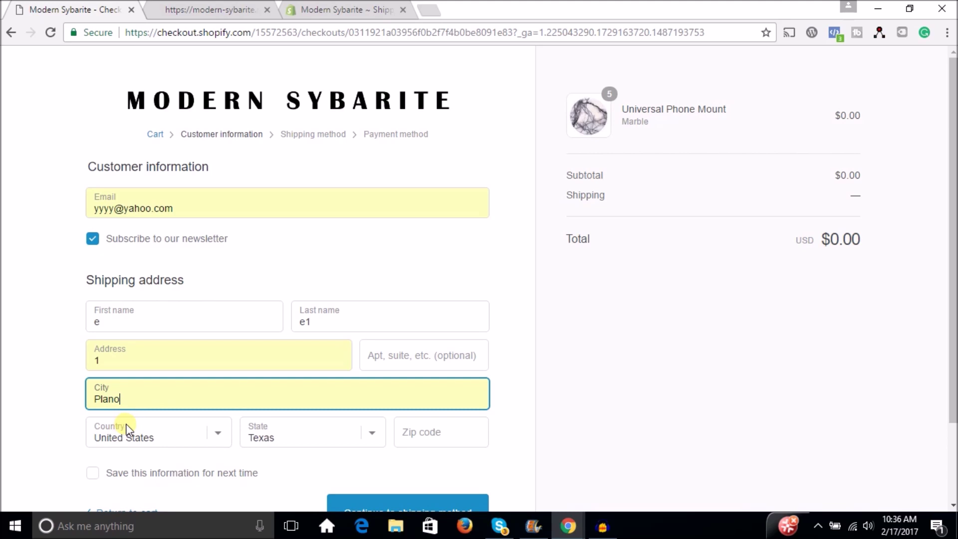
pyautogui.click(417, 441)
pyautogui.write('75')
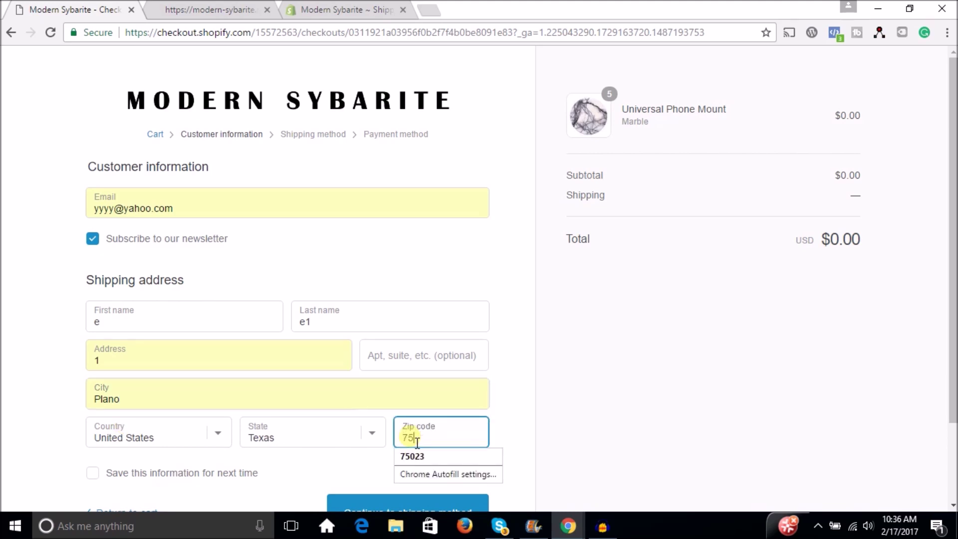
pyautogui.write('023')
pyautogui.click(632, 426)
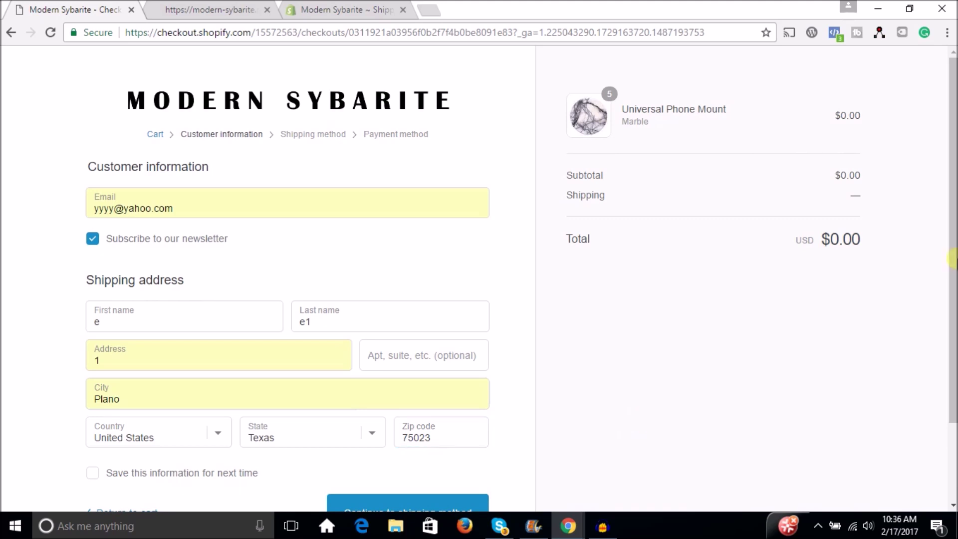
pyautogui.moveTo(952, 259); pyautogui.dragTo(952, 318)
pyautogui.click(396, 438)
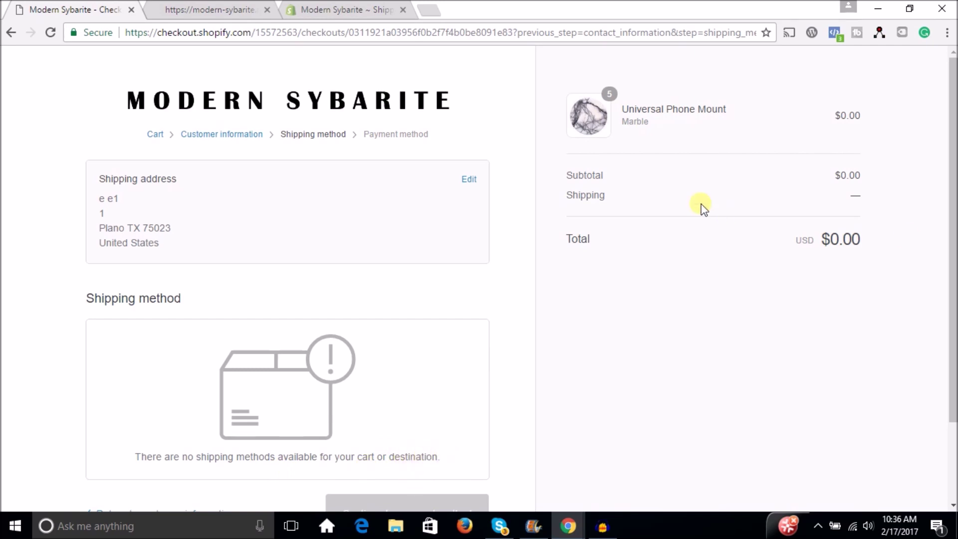
pyautogui.scroll(-1, 950, 150)
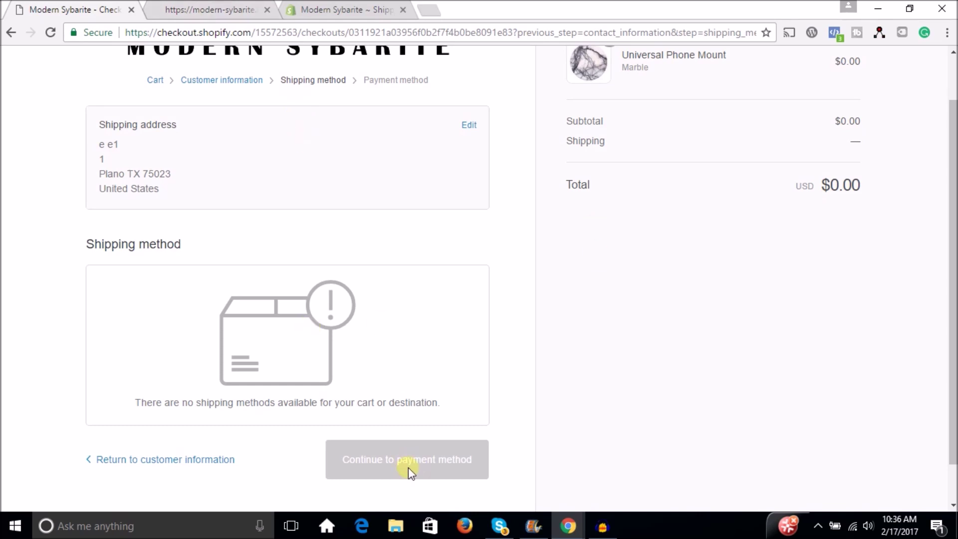
pyautogui.click(160, 460)
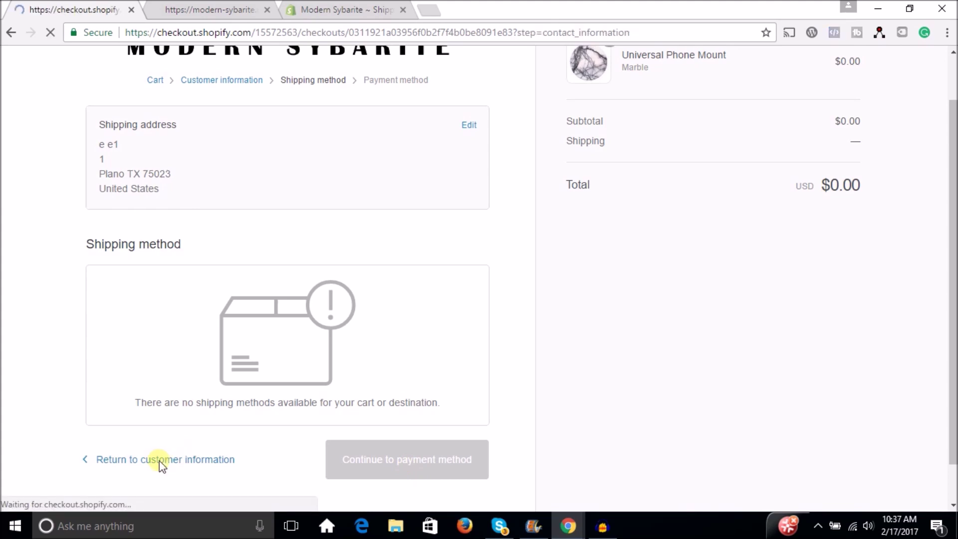